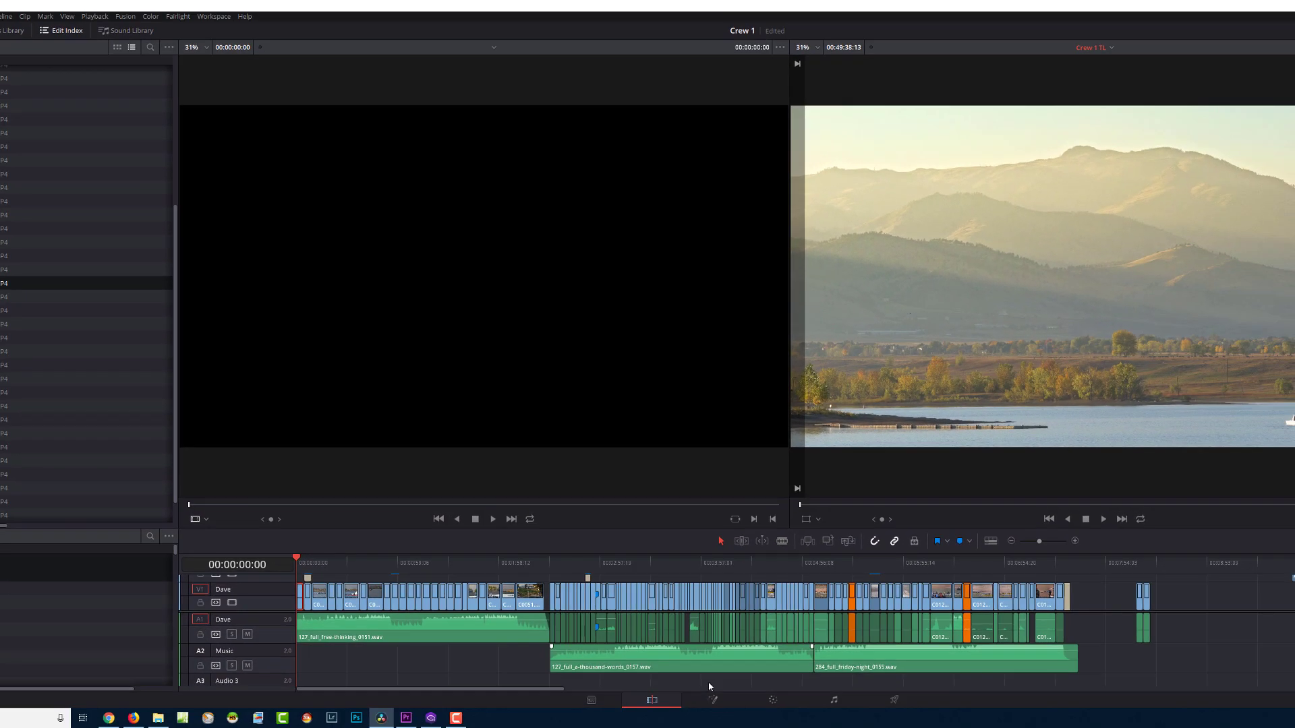
Open Resolve's Media page for the day9 clips and view the clip list's available metadata columns.
click(591, 700)
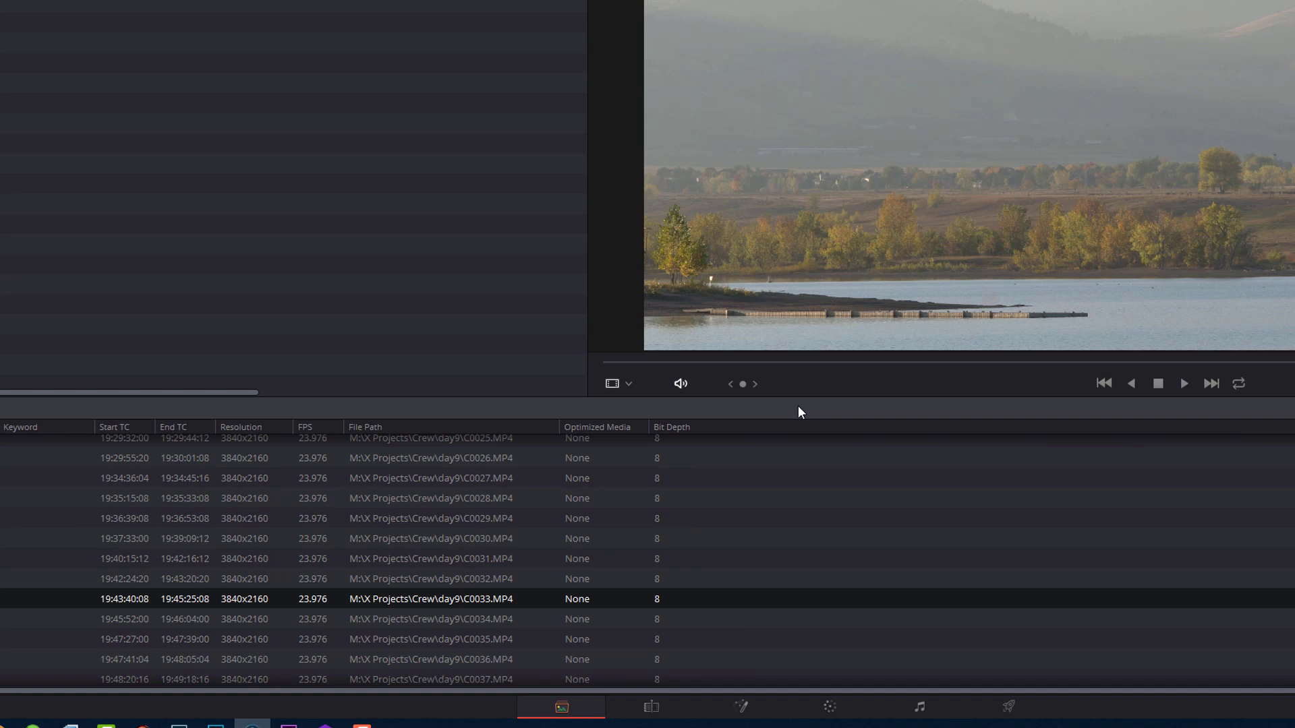
right_click(409, 452)
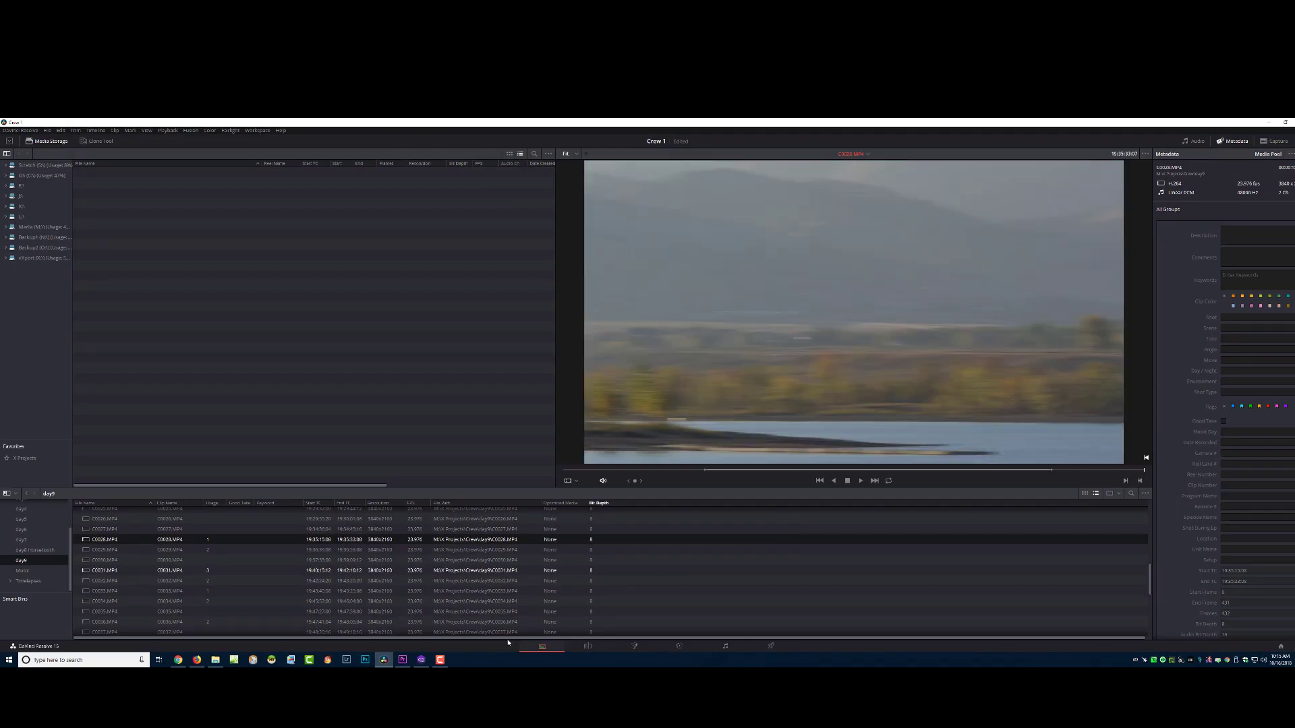
In Premiere's test project, inspect the project list's Metadata Display settings twice, closing them unchanged.
click(401, 661)
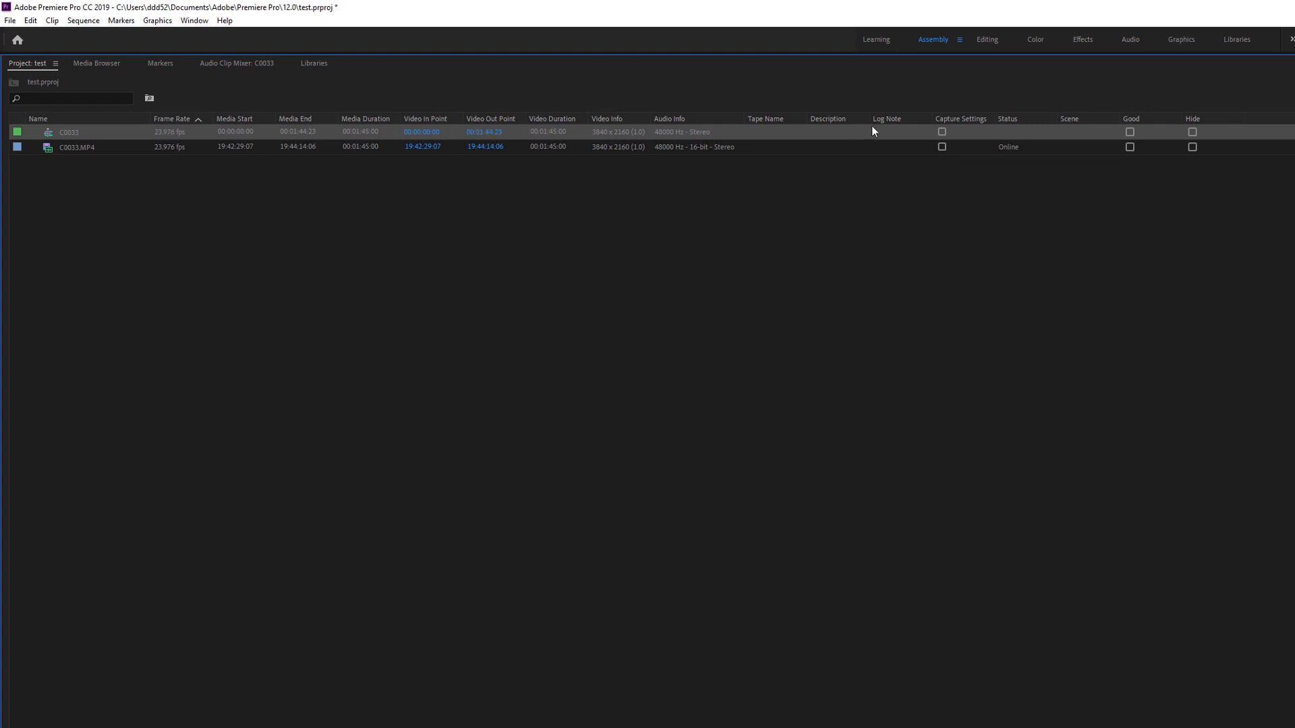
right_click(1034, 119)
click(1044, 128)
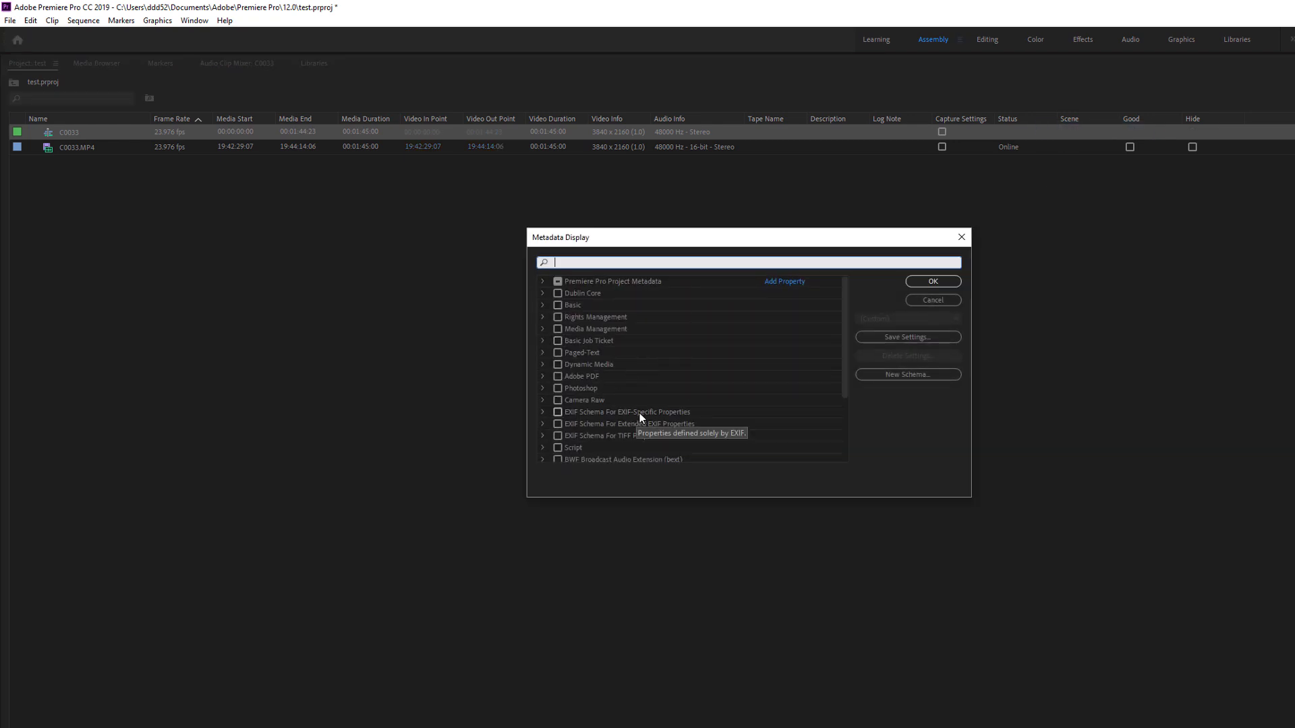
click(957, 280)
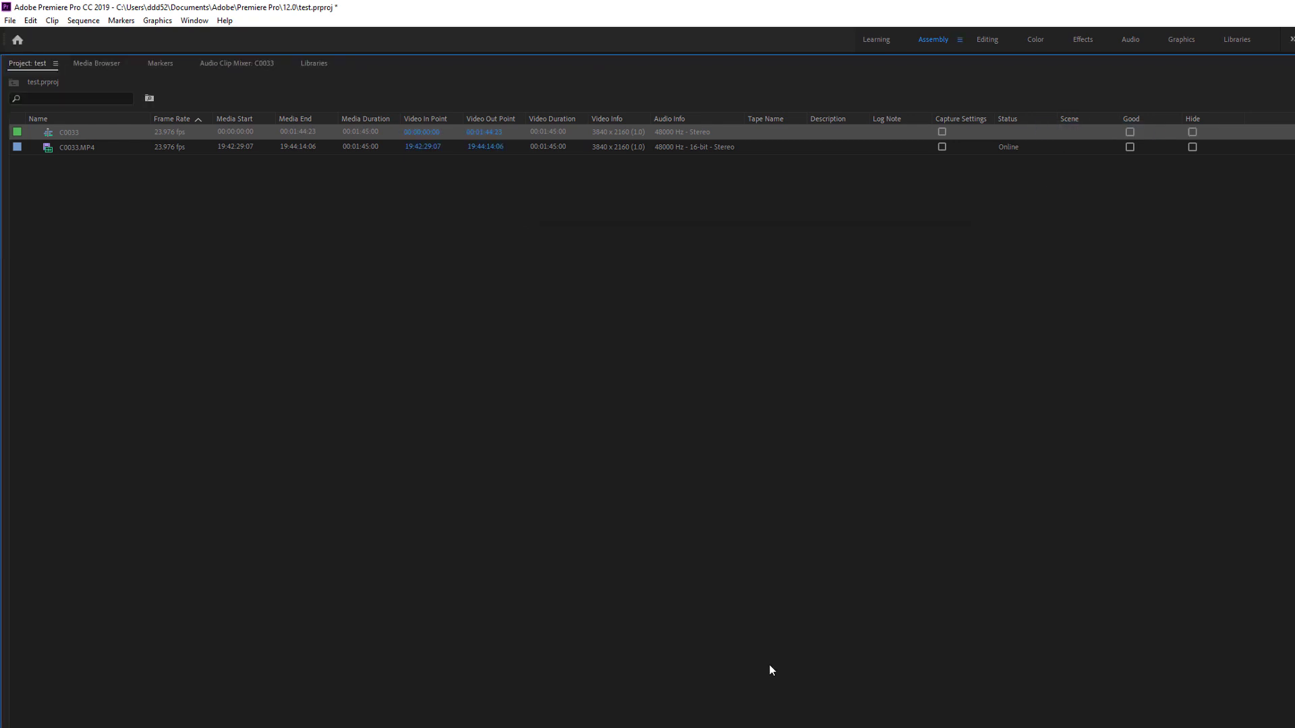
right_click(1034, 119)
click(1062, 128)
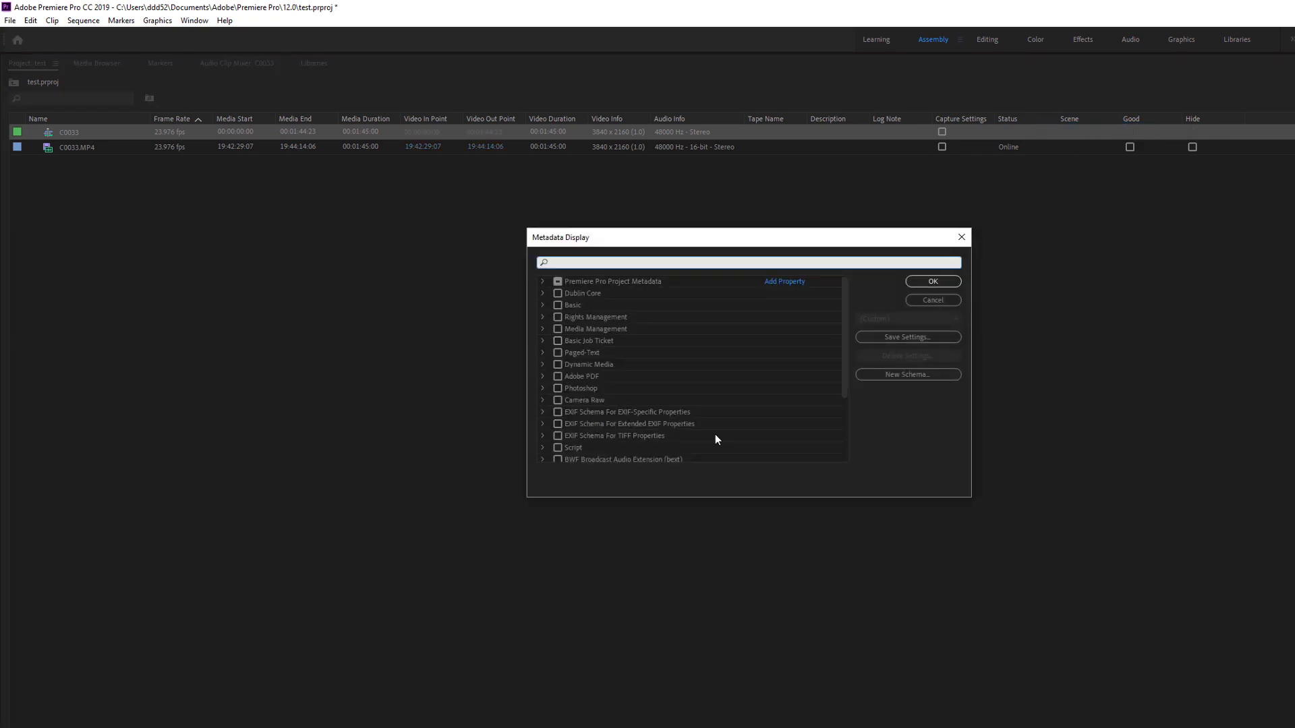
click(936, 299)
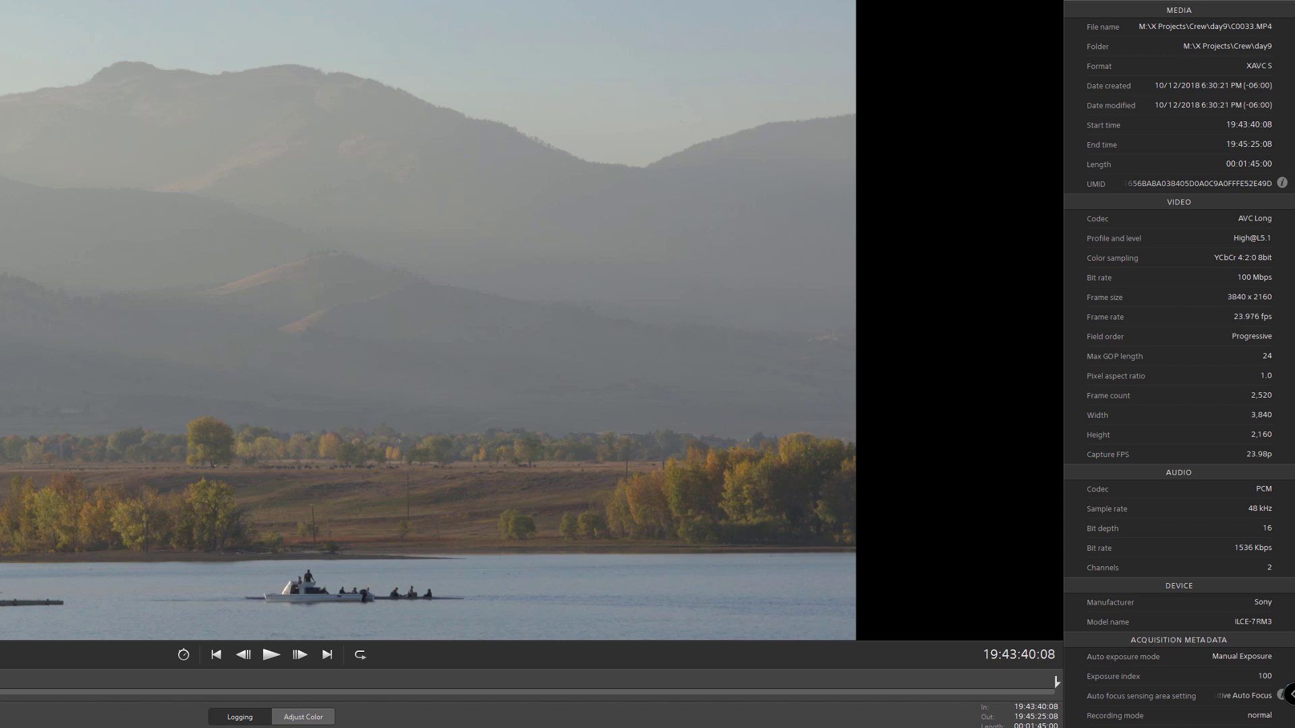
scroll(1163, 395, down, 3)
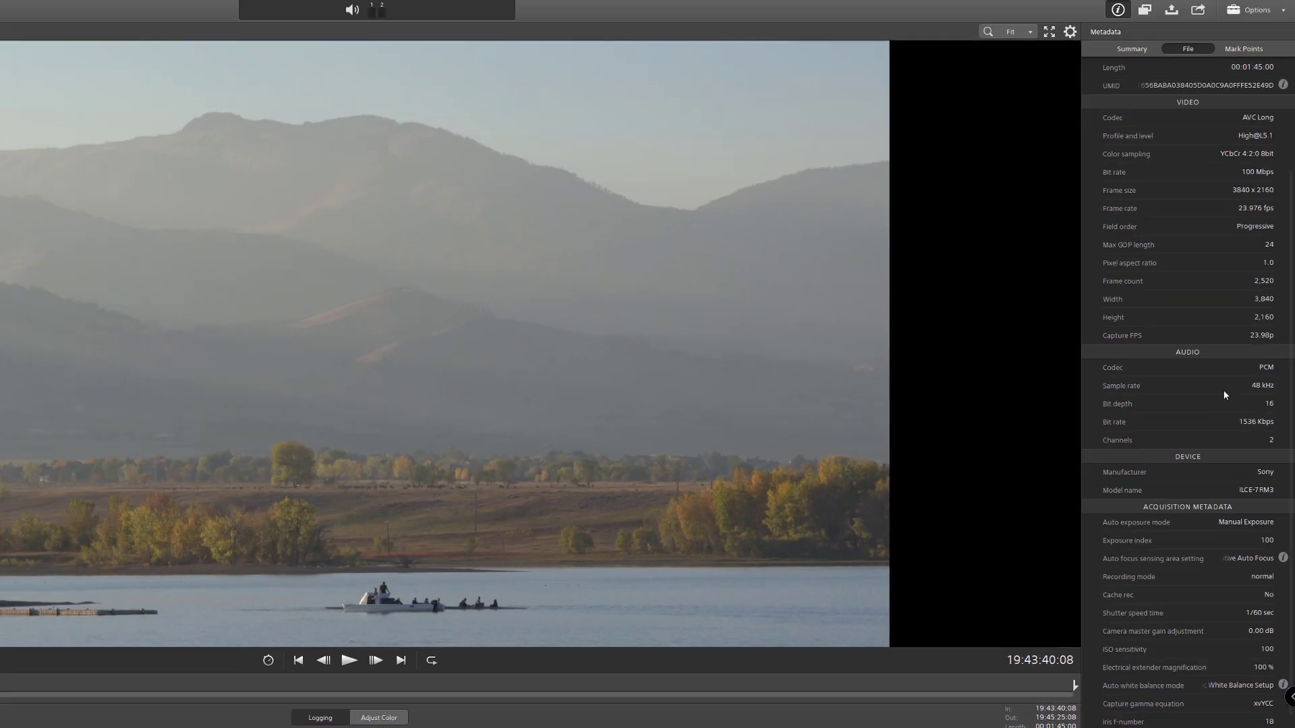
scroll(1205, 186, up, 1)
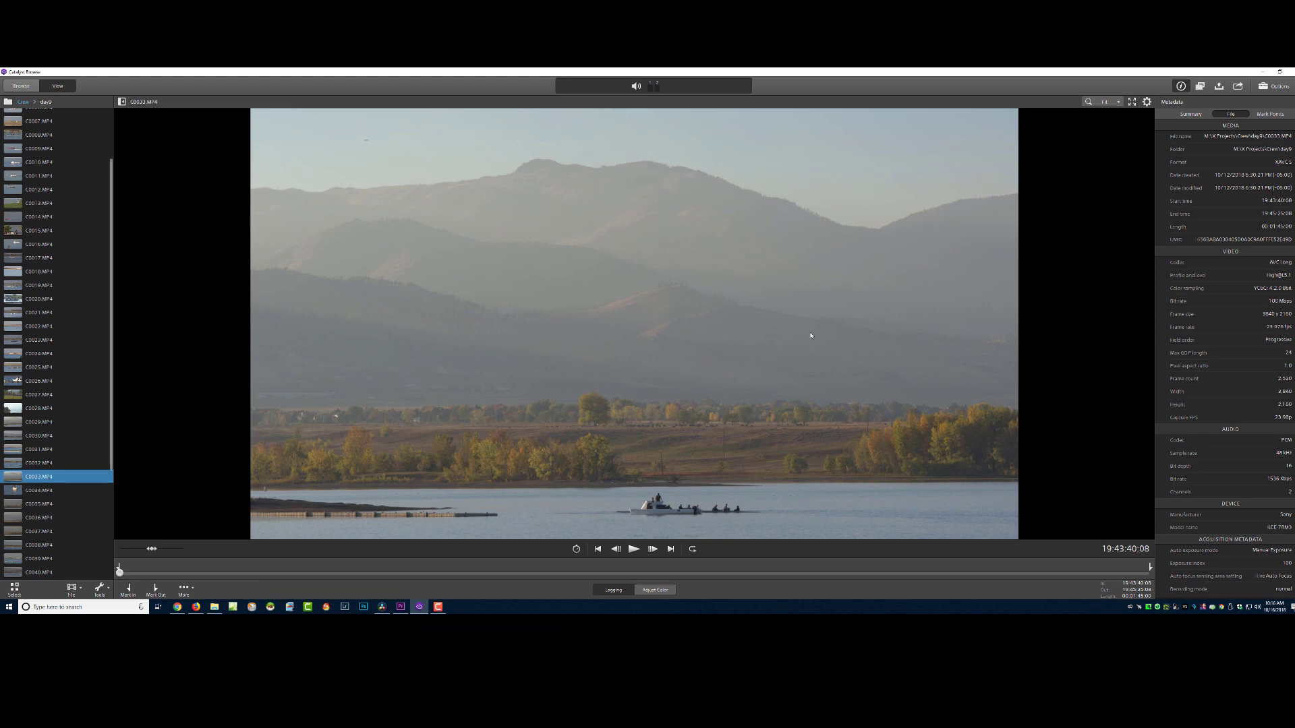
click(1250, 73)
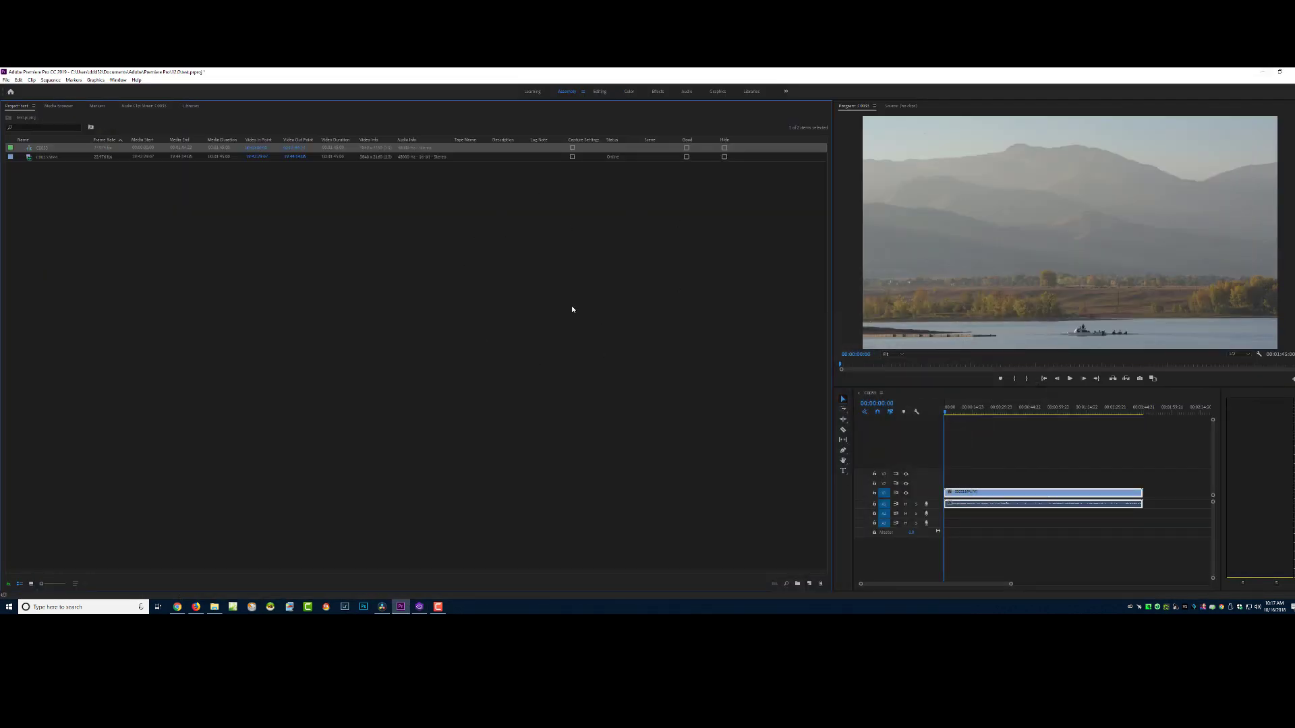
click(381, 606)
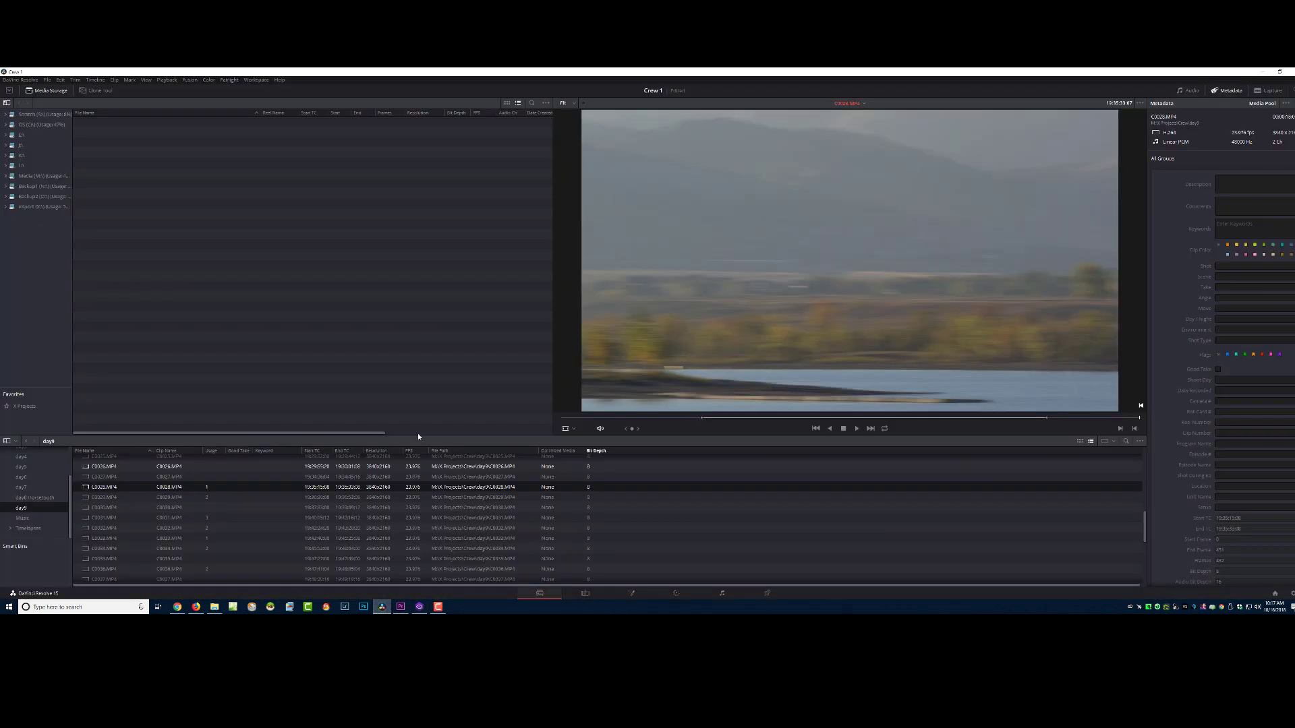
right_click(495, 451)
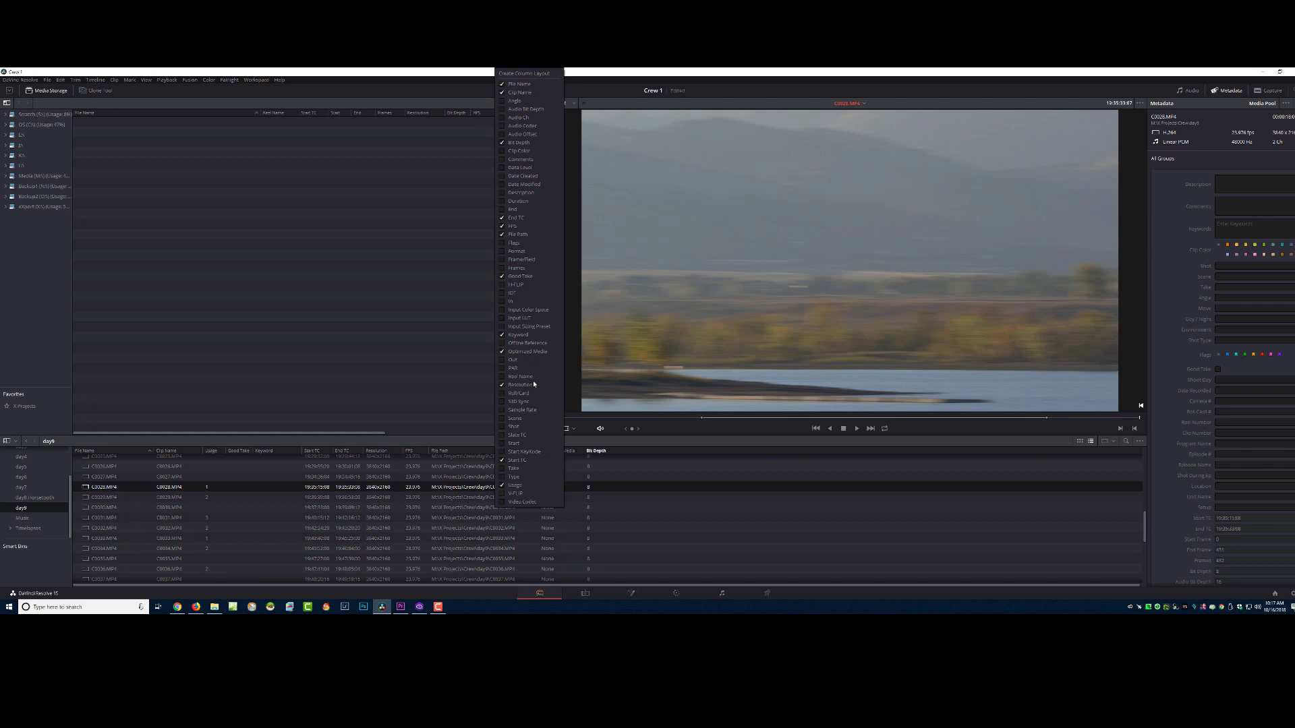
click(419, 606)
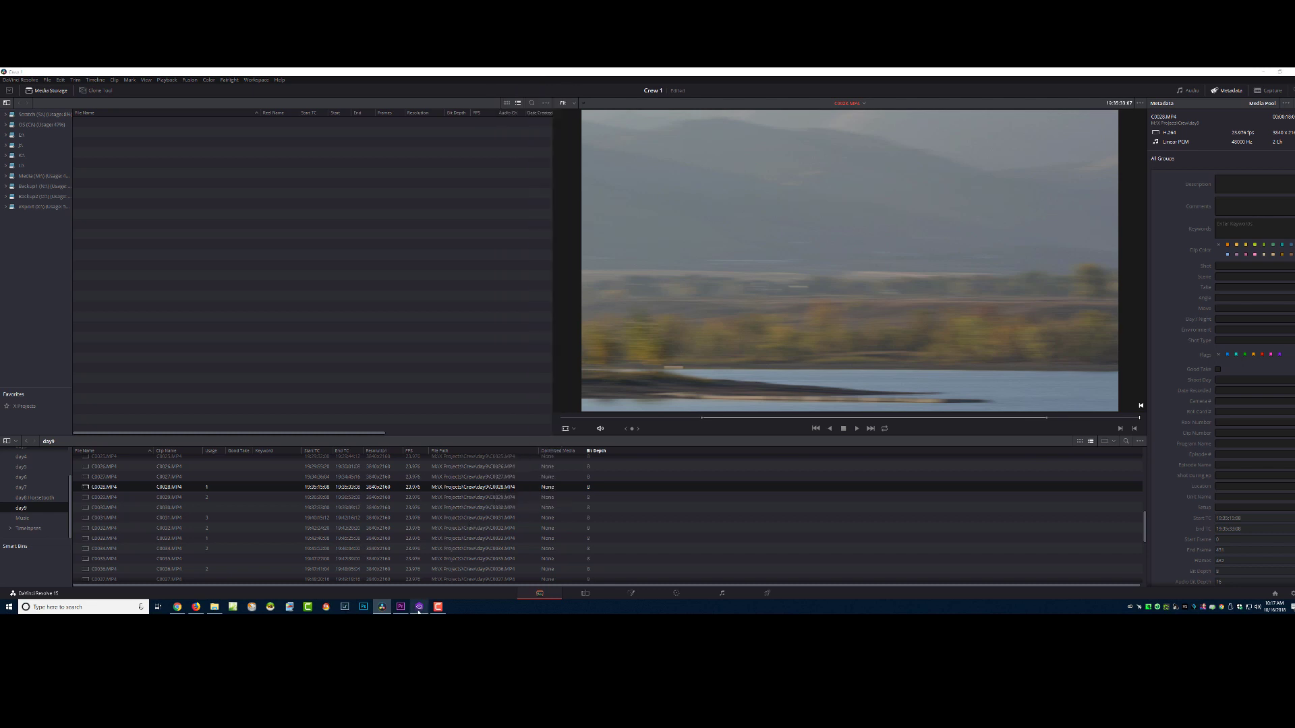
scroll(1210, 500, down, 2)
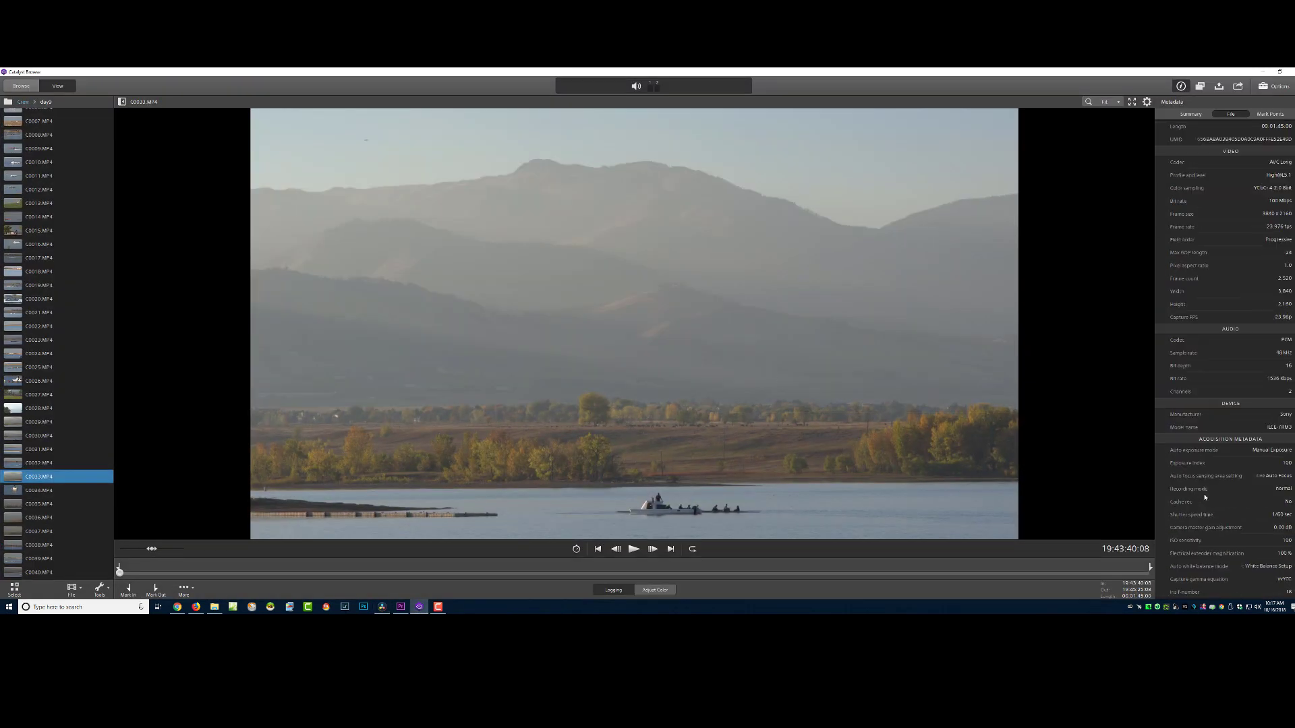
scroll(1210, 501, down, 2)
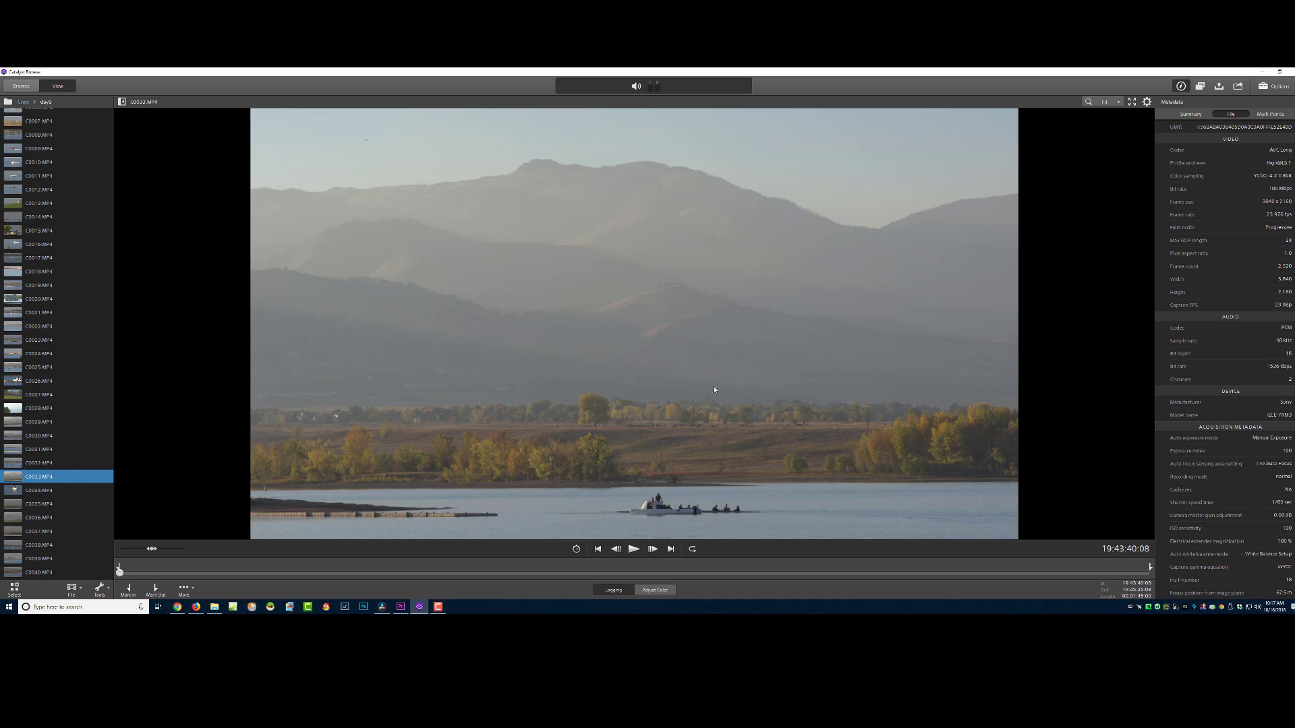